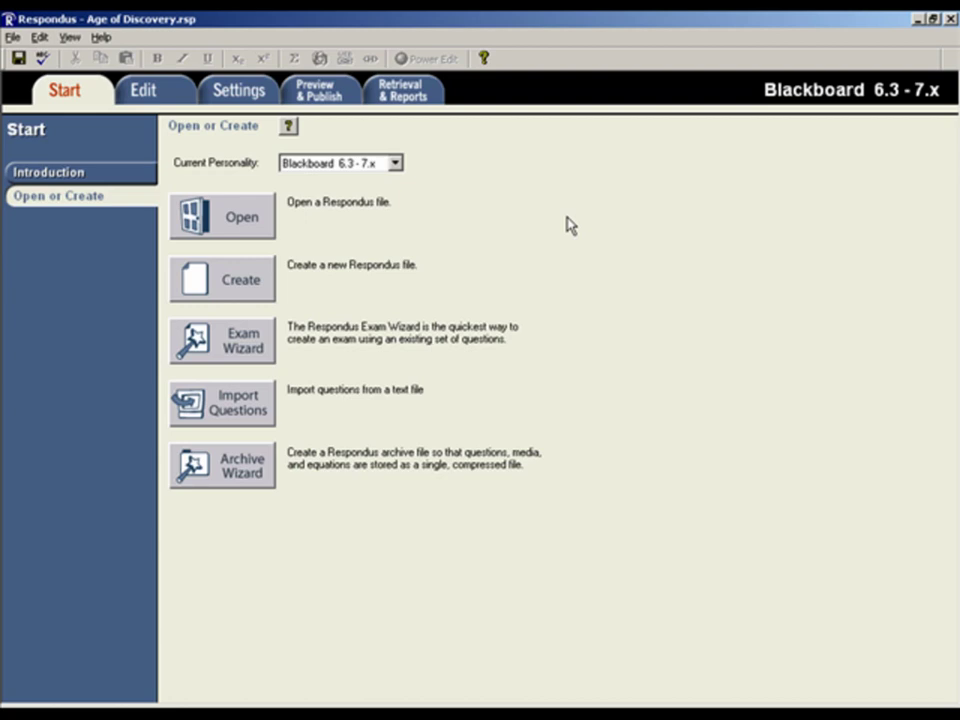
- Keep Blackboard 6.3 - 7.x as the personality and show the Age of Discovery question list
click(398, 165)
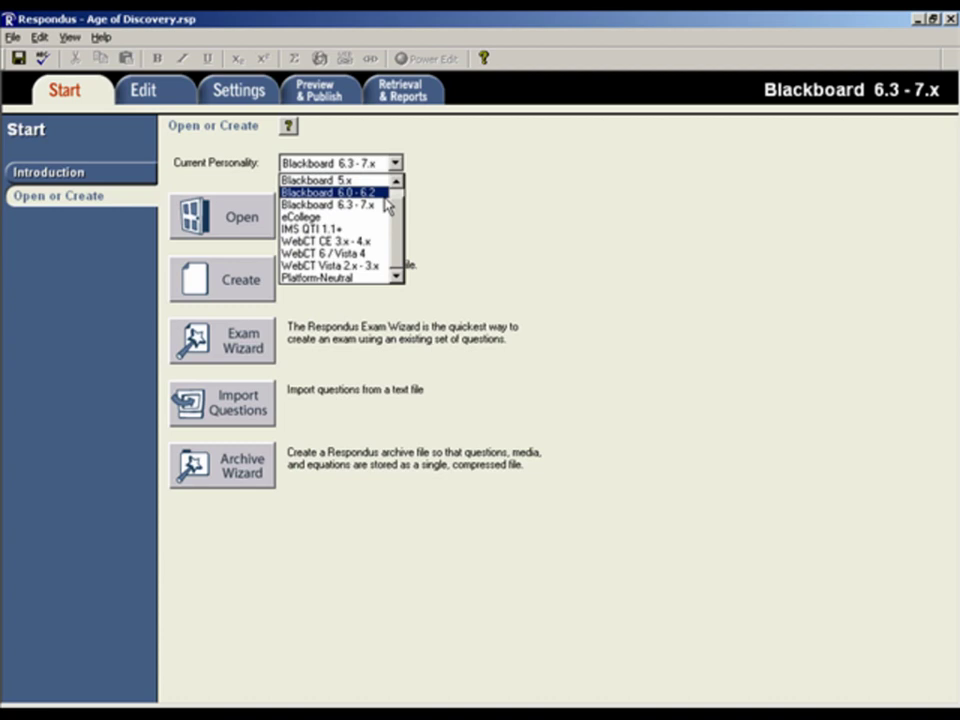
click(385, 205)
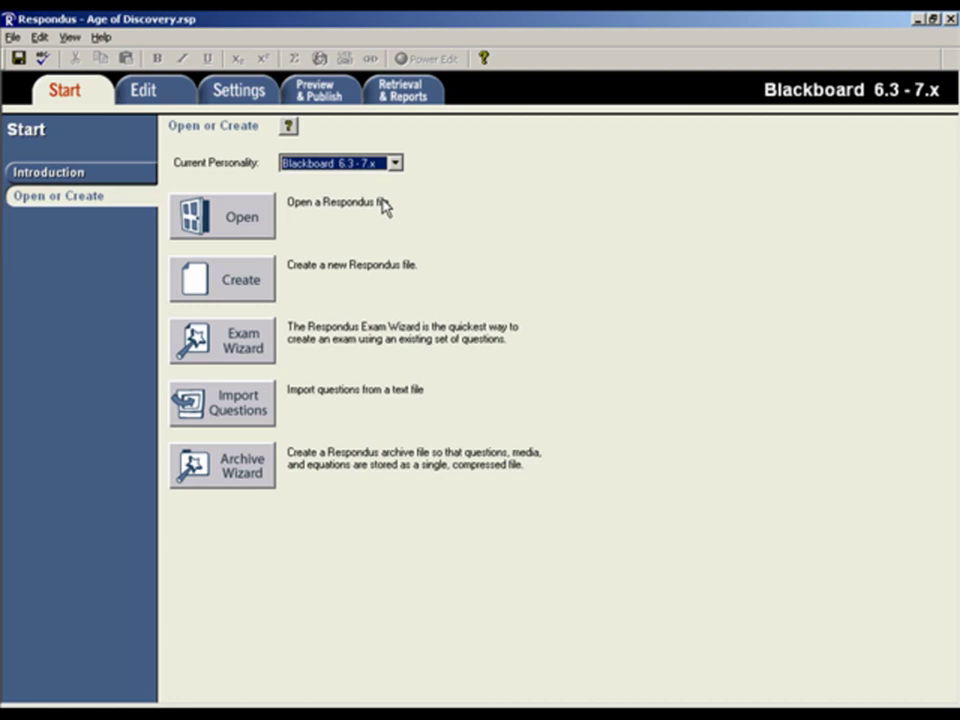
click(188, 97)
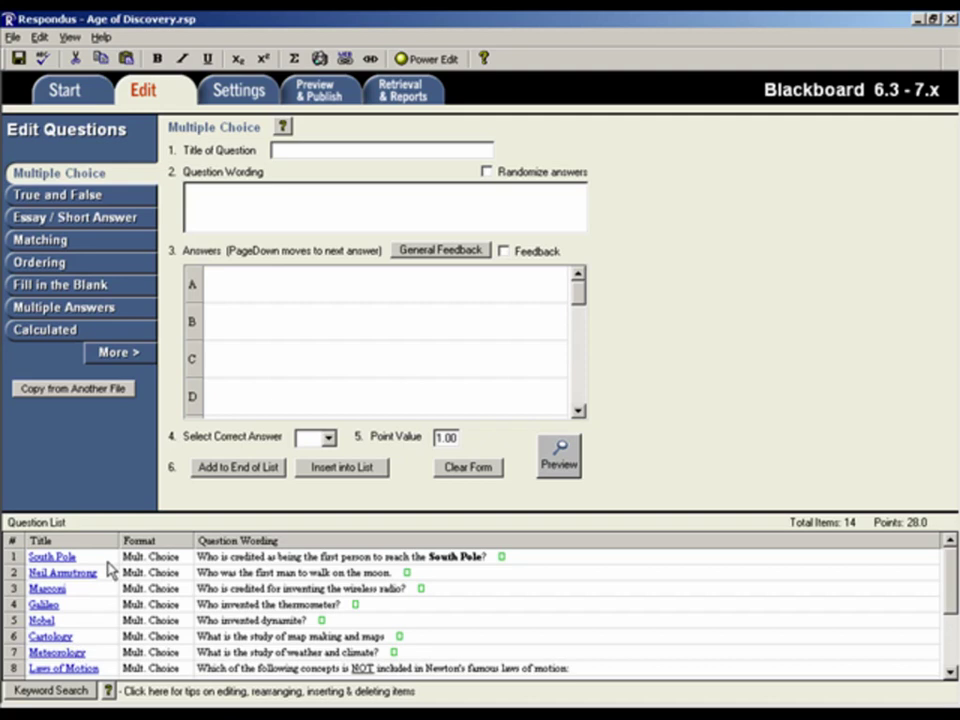
- Open the exam's Blackboard settings, look at feedback options, then return to Availability
click(267, 99)
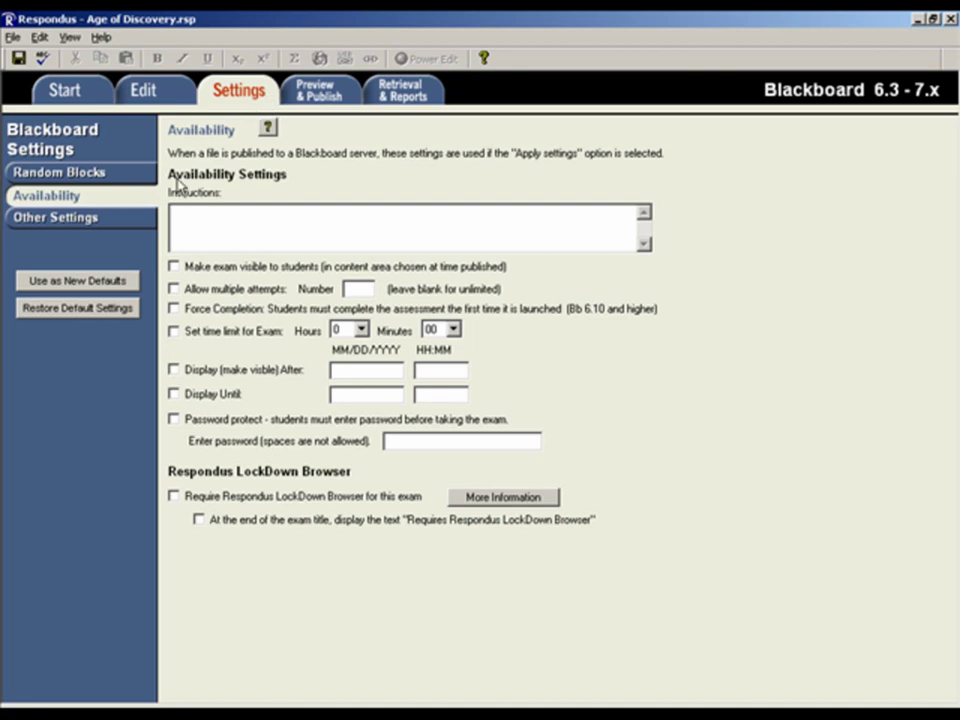
click(150, 220)
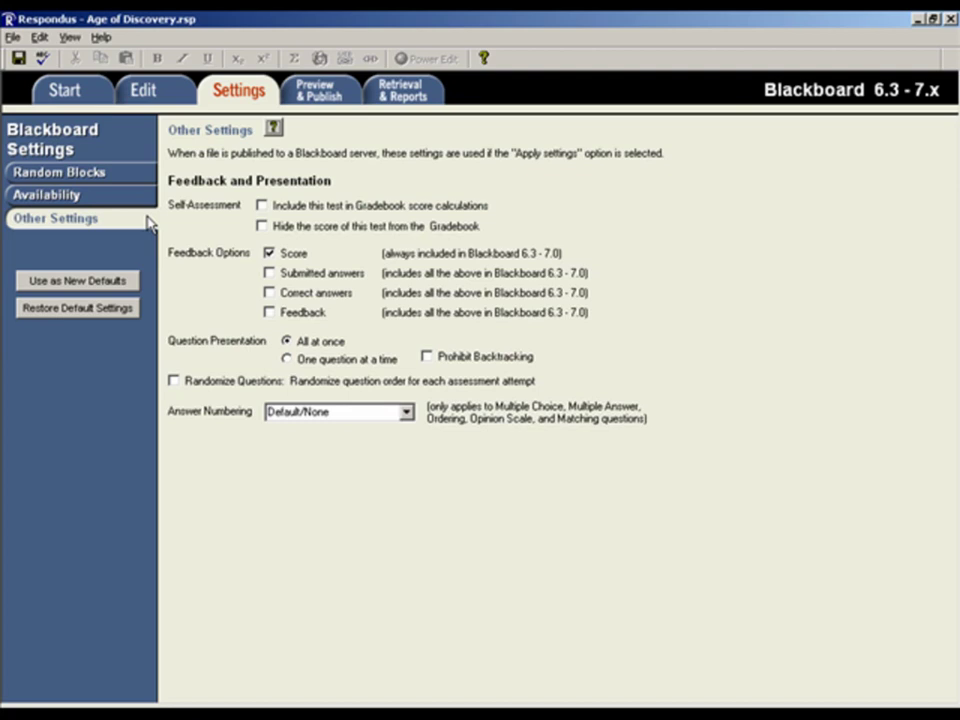
click(148, 201)
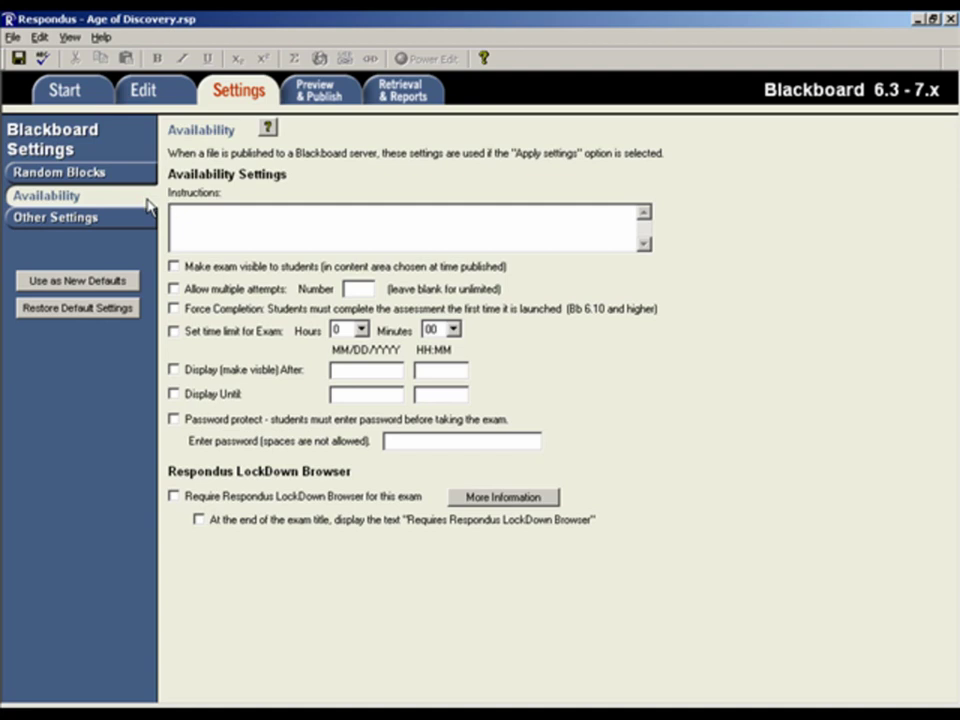
- Make the exam visible, force completion and set a 1-hour time limit
click(172, 267)
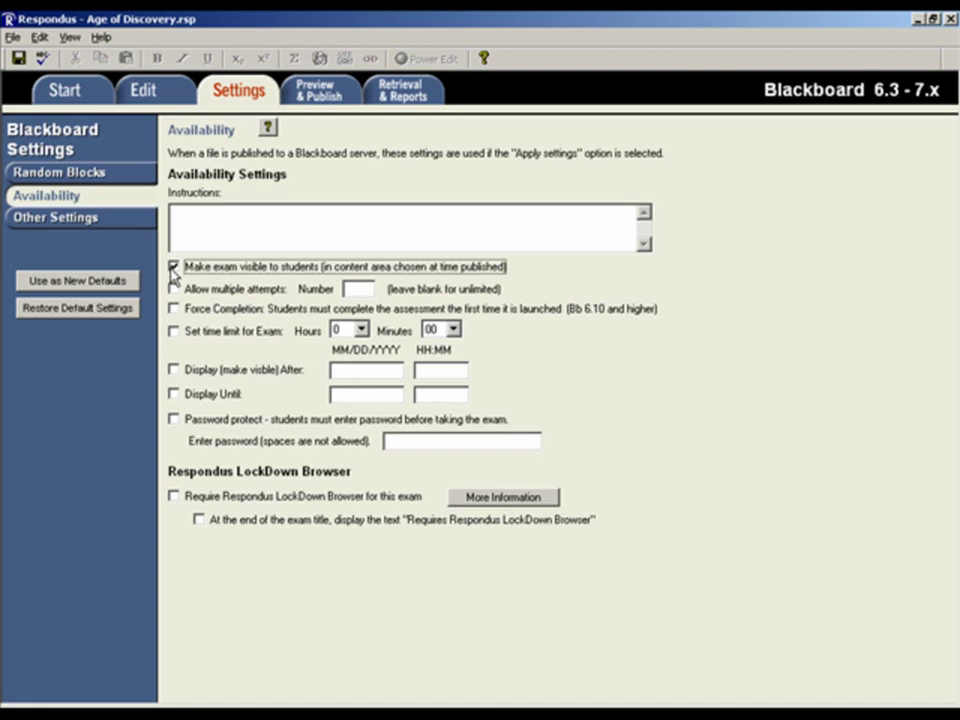
click(174, 310)
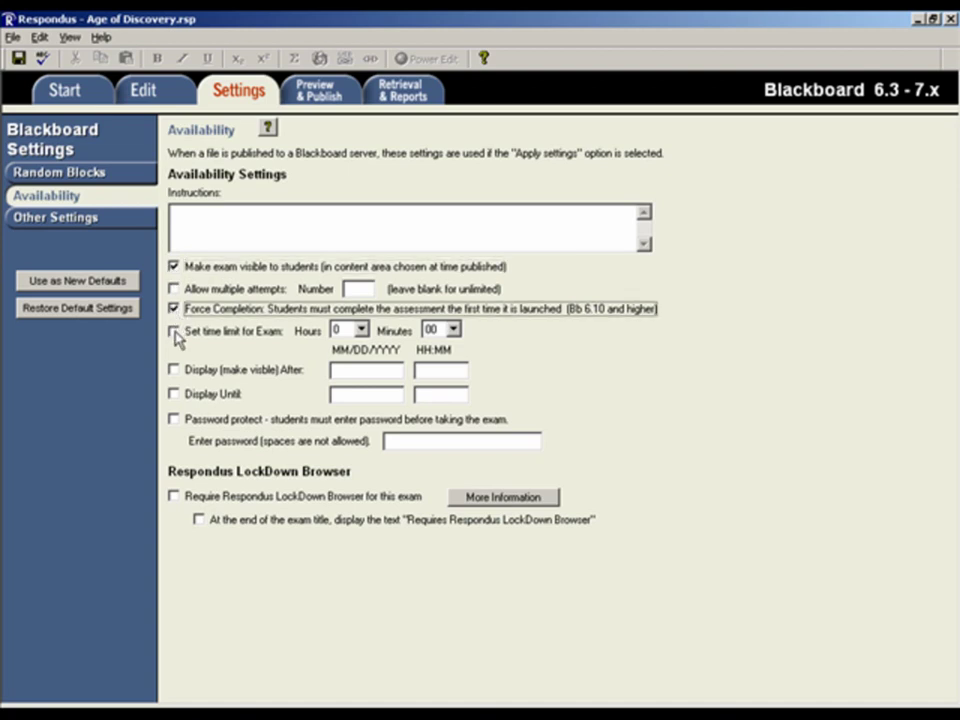
click(176, 332)
click(352, 336)
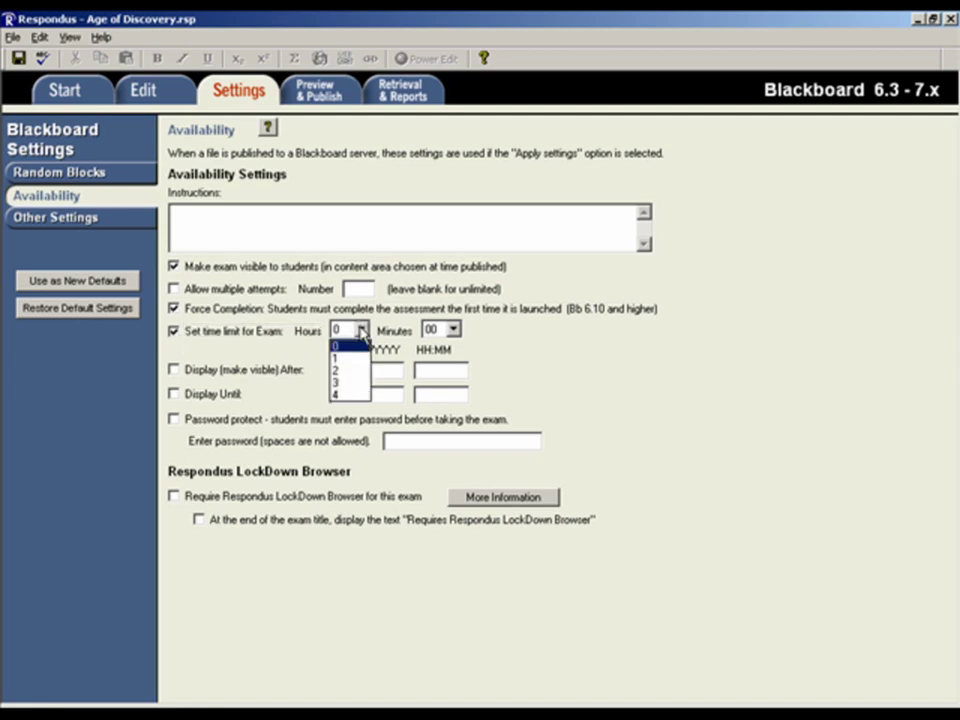
click(352, 352)
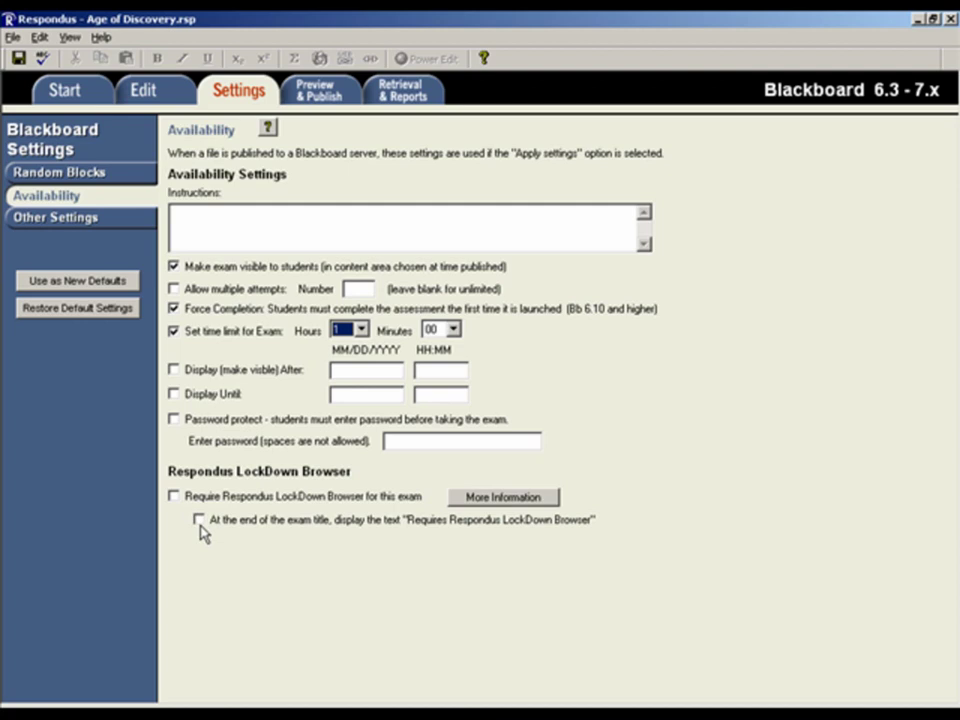
click(357, 102)
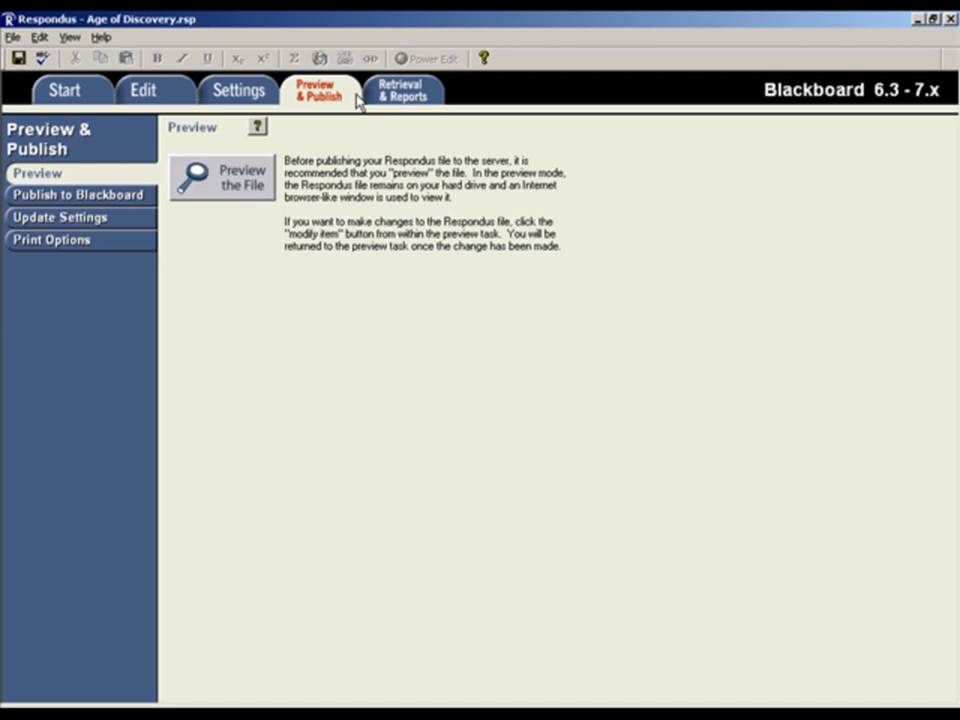
- Preview the exam through question 5, close the preview, and go to Publish to Blackboard
click(248, 196)
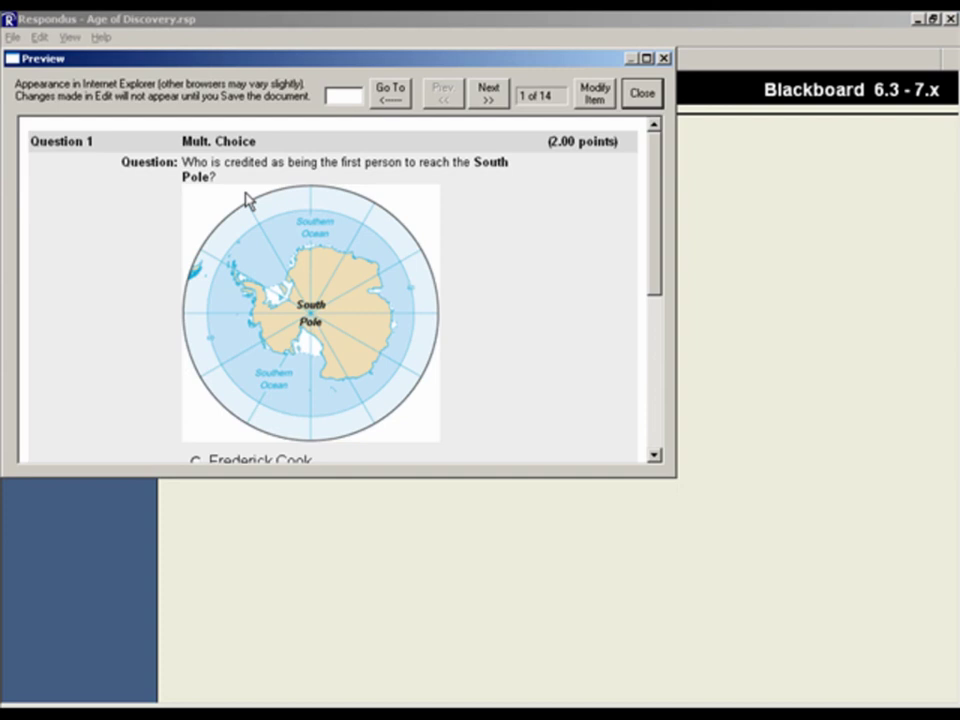
click(491, 98)
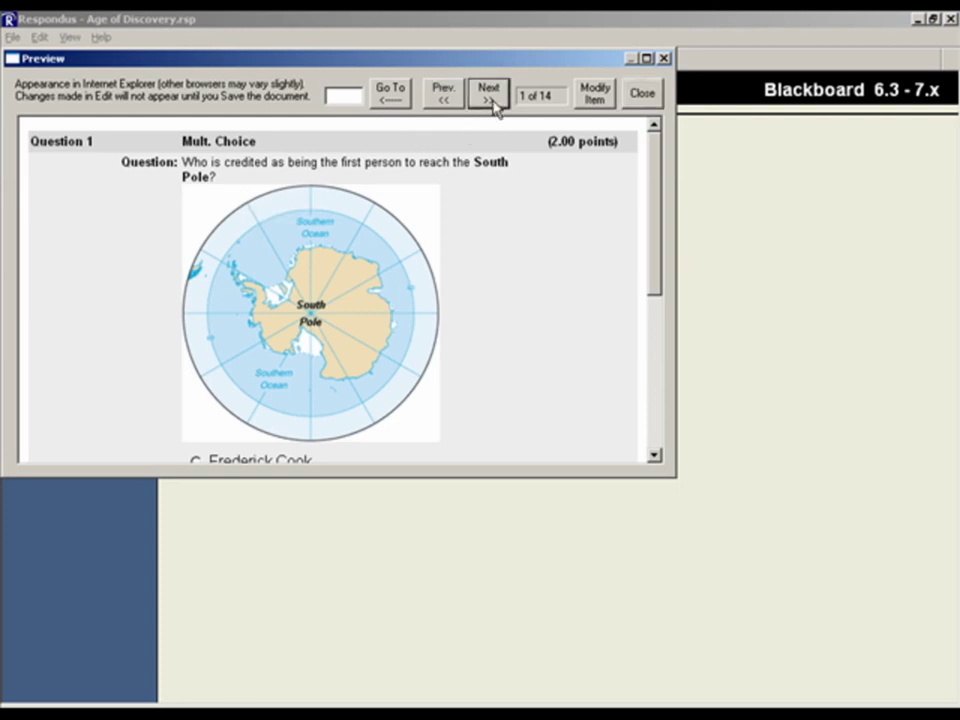
click(492, 100)
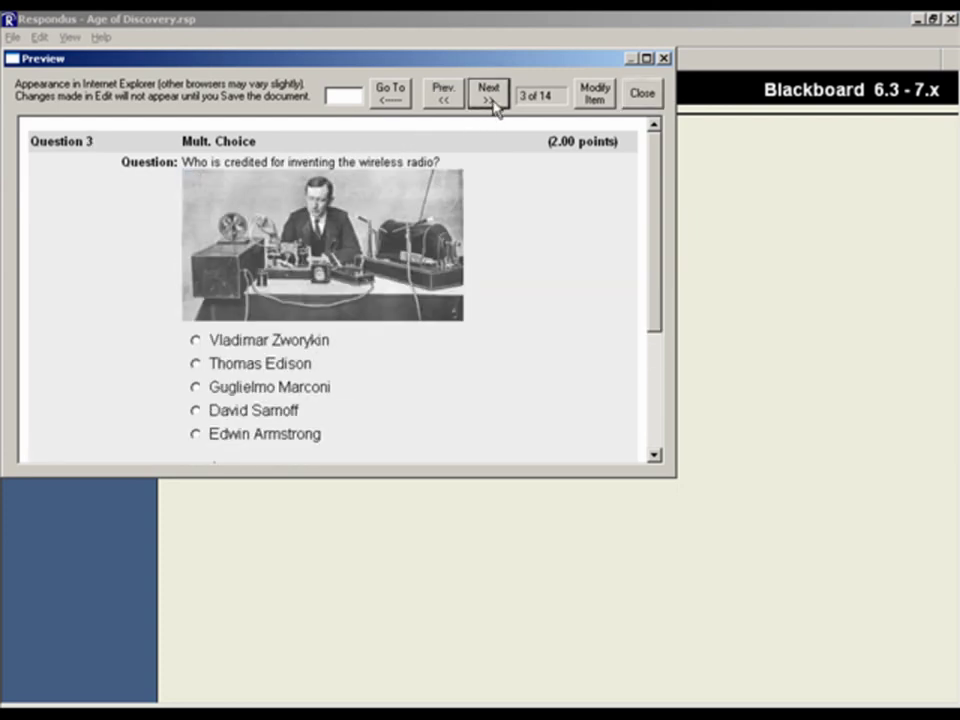
click(490, 96)
click(494, 103)
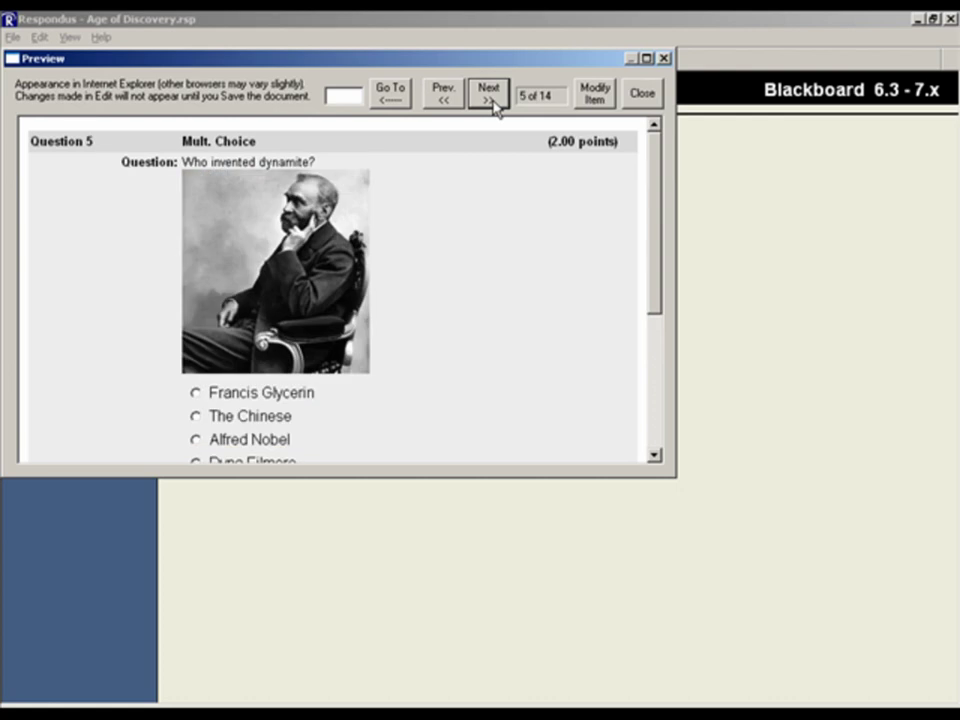
click(628, 101)
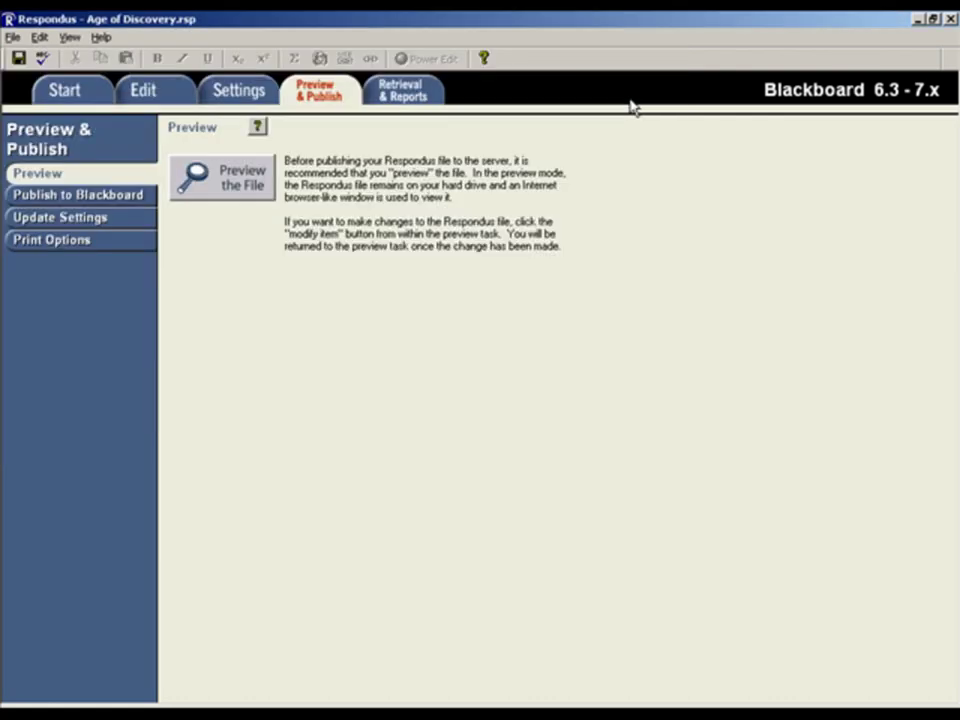
click(145, 195)
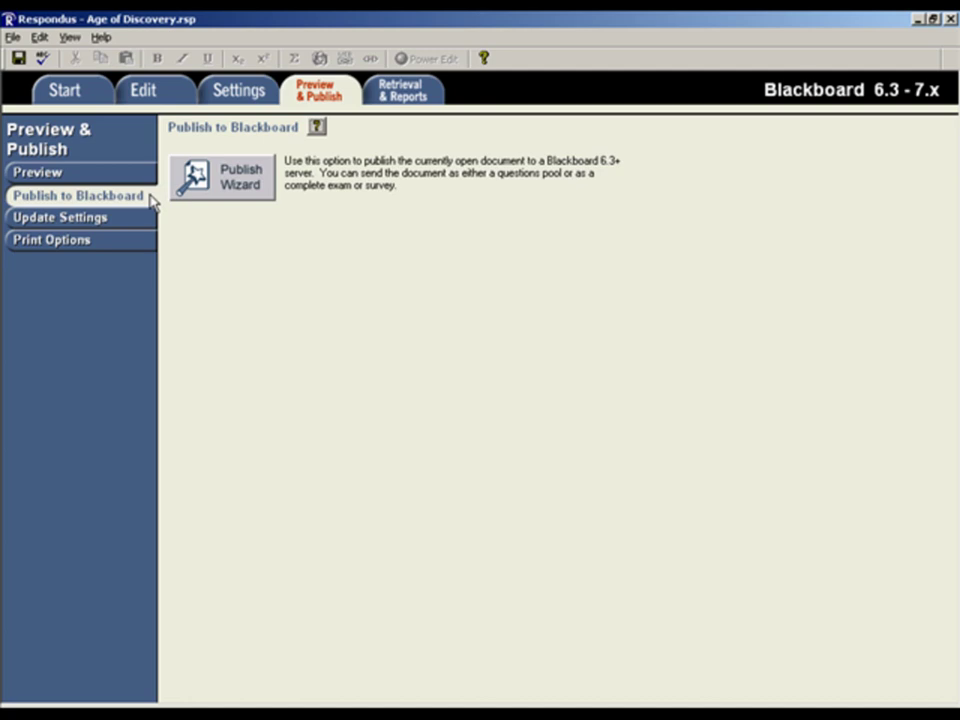
- Start the Publish Wizard for a single course and edit the Blackboard server settings
click(227, 195)
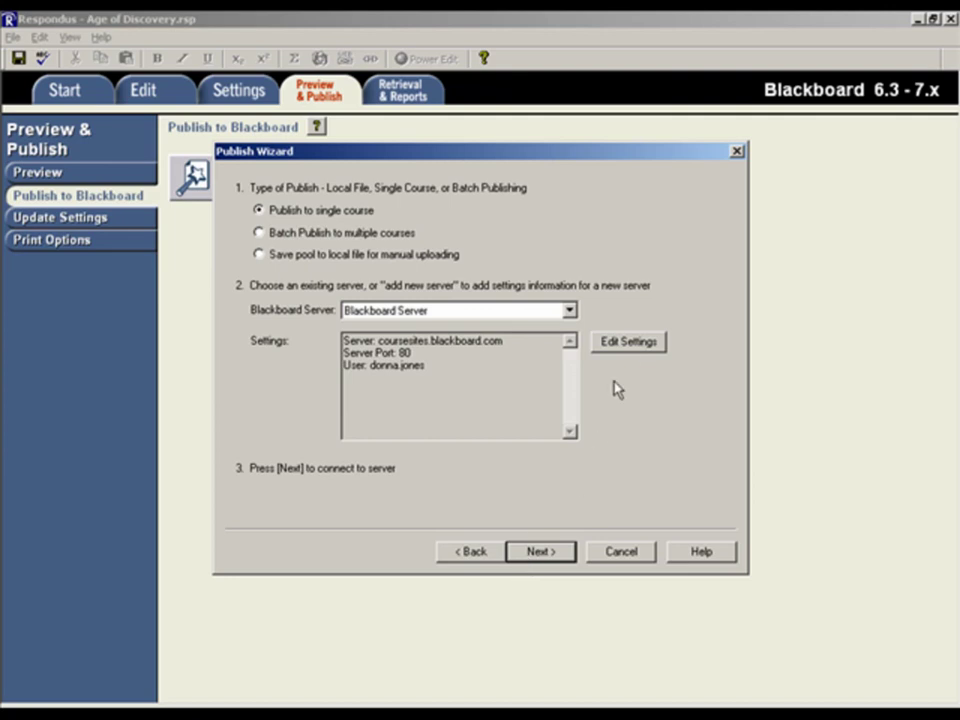
click(630, 345)
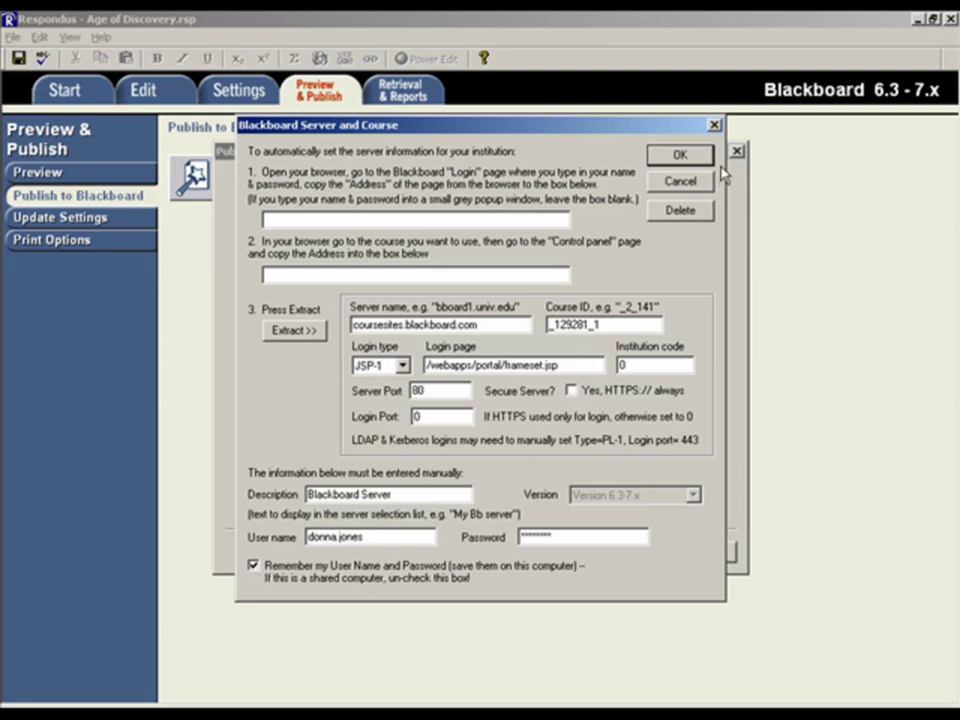
- Accept the coursesites.blackboard.com server and course details
click(681, 155)
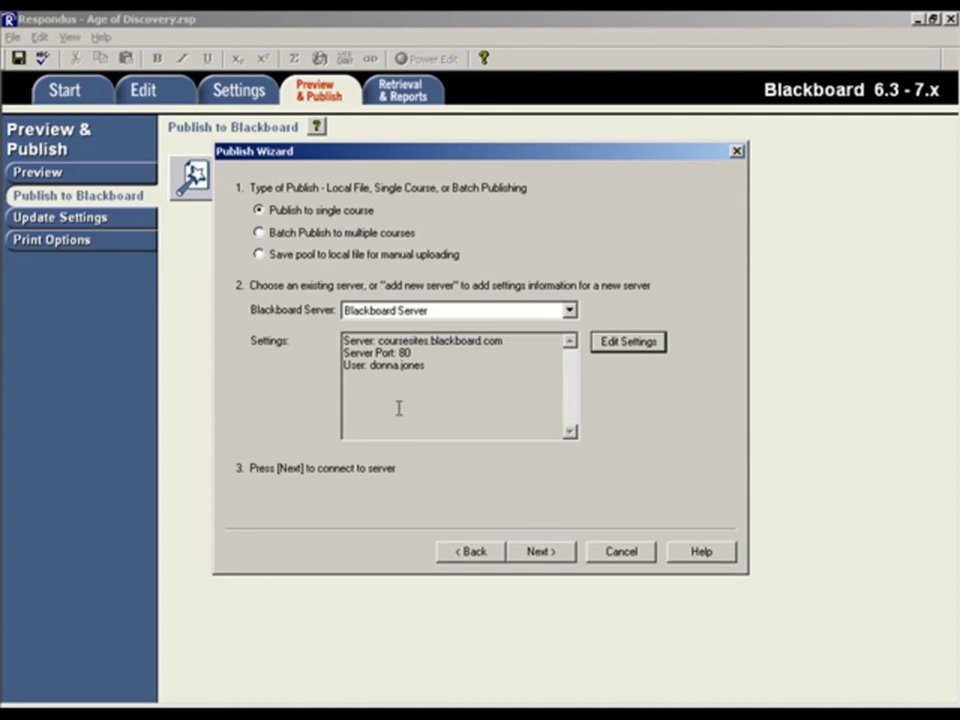
- Connect, choose course WH112A World History, and rename the new exam to 'Unit 3 Exam'
click(531, 548)
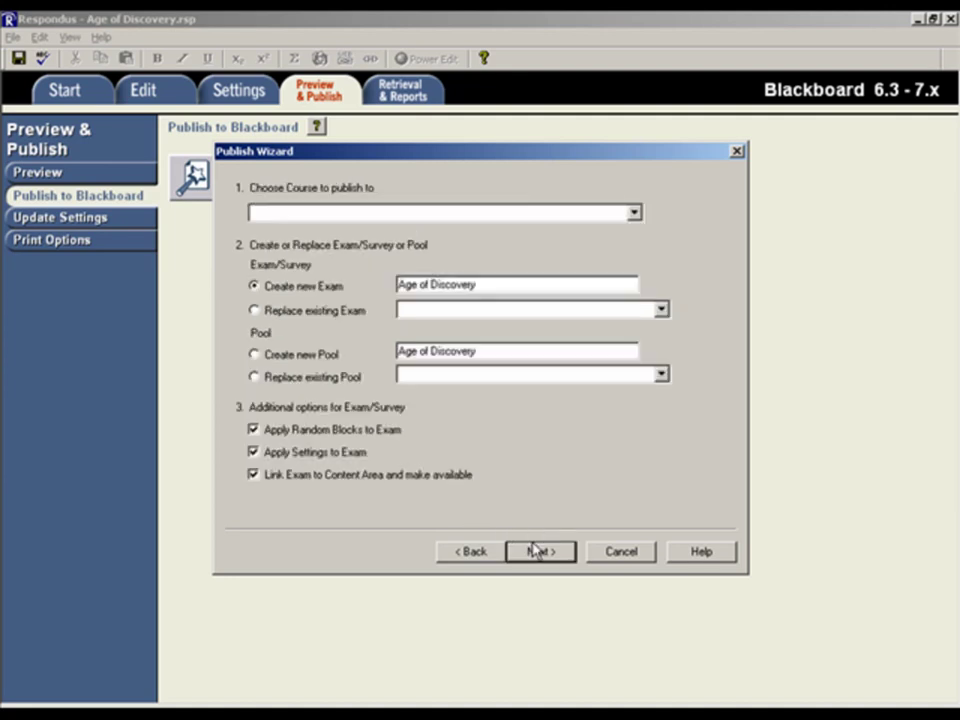
click(635, 213)
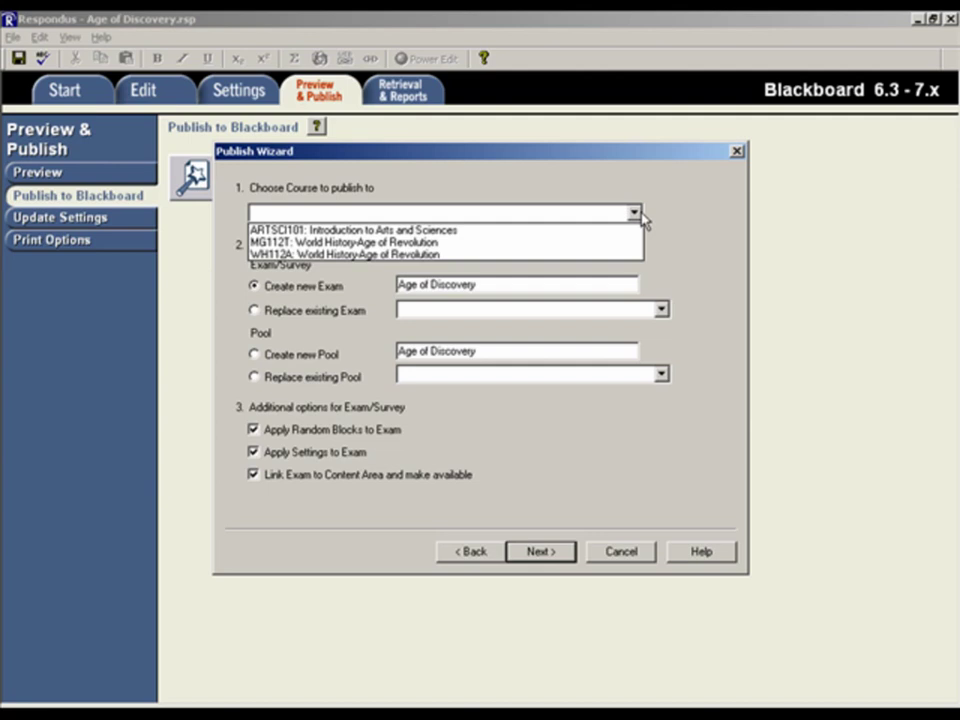
click(591, 254)
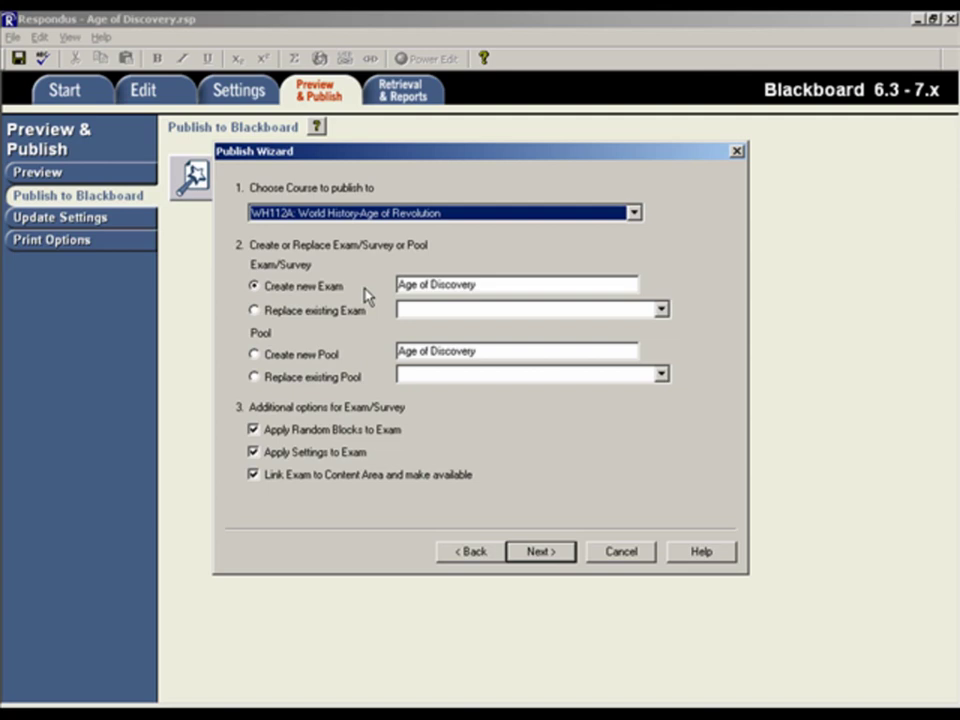
drag(499, 285, 360, 296)
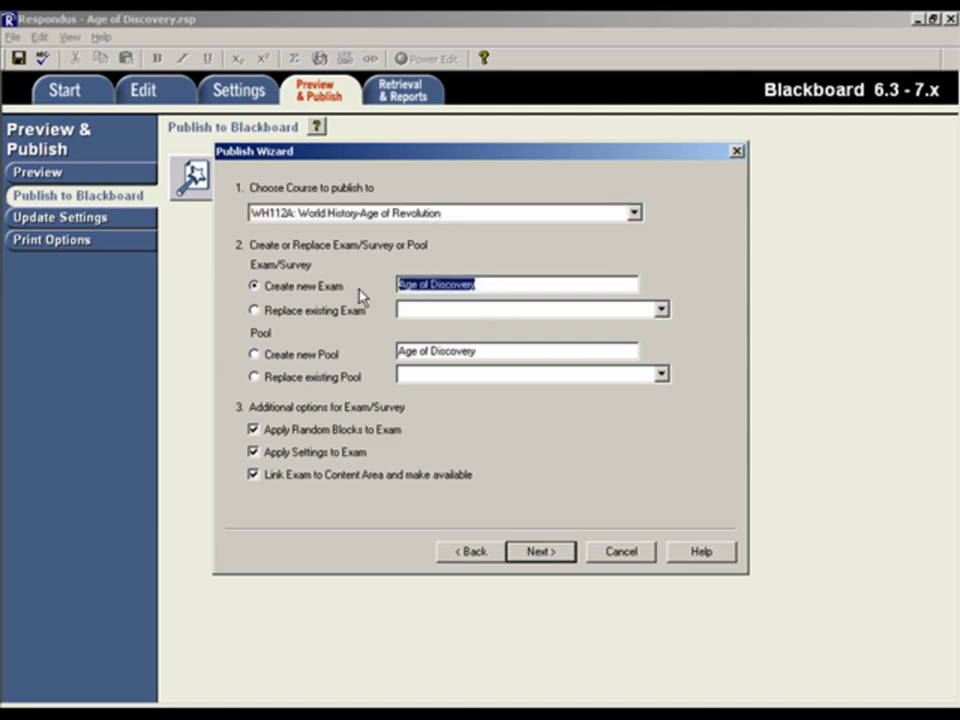
text(U)
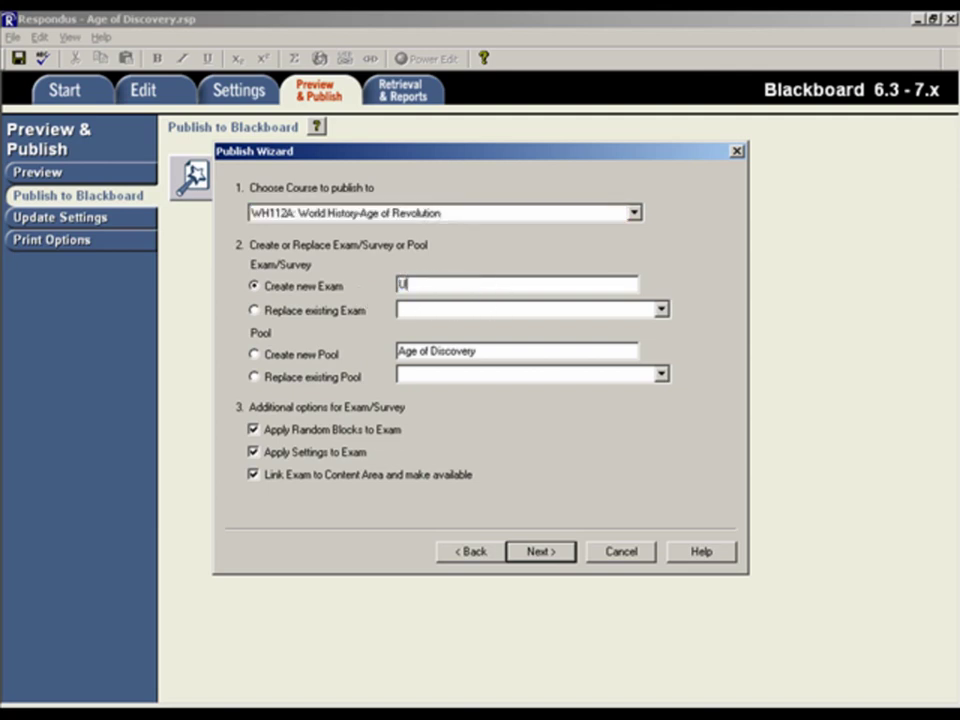
text(nit 3 Exam)
- Link the exam into Assignments > Unit 3 > Tests, publish it and finish the wizard
click(533, 551)
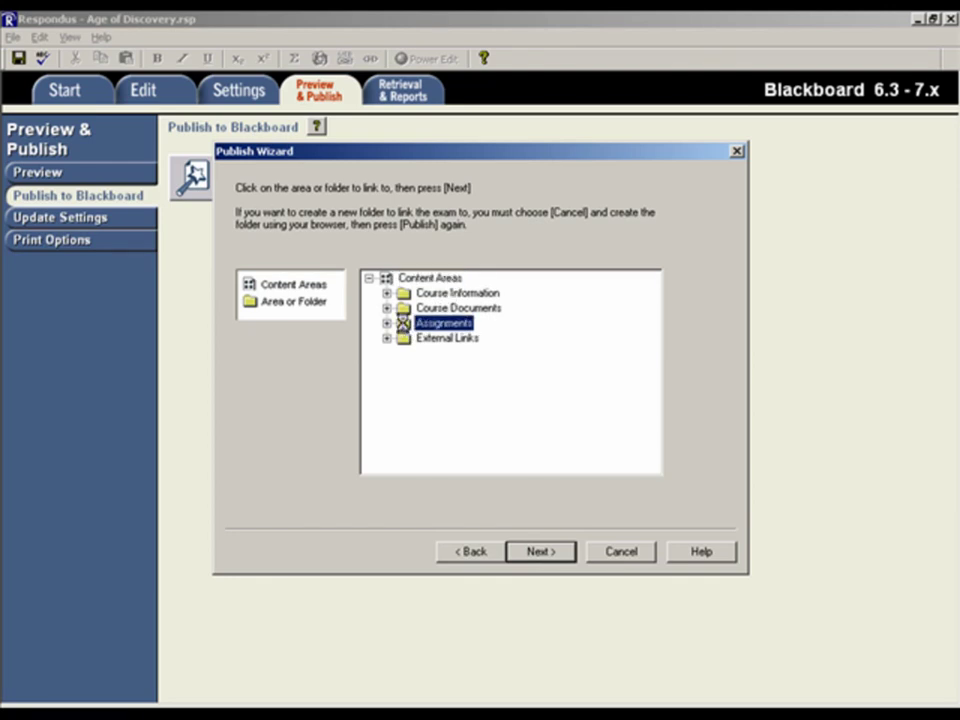
double_click(405, 326)
double_click(422, 368)
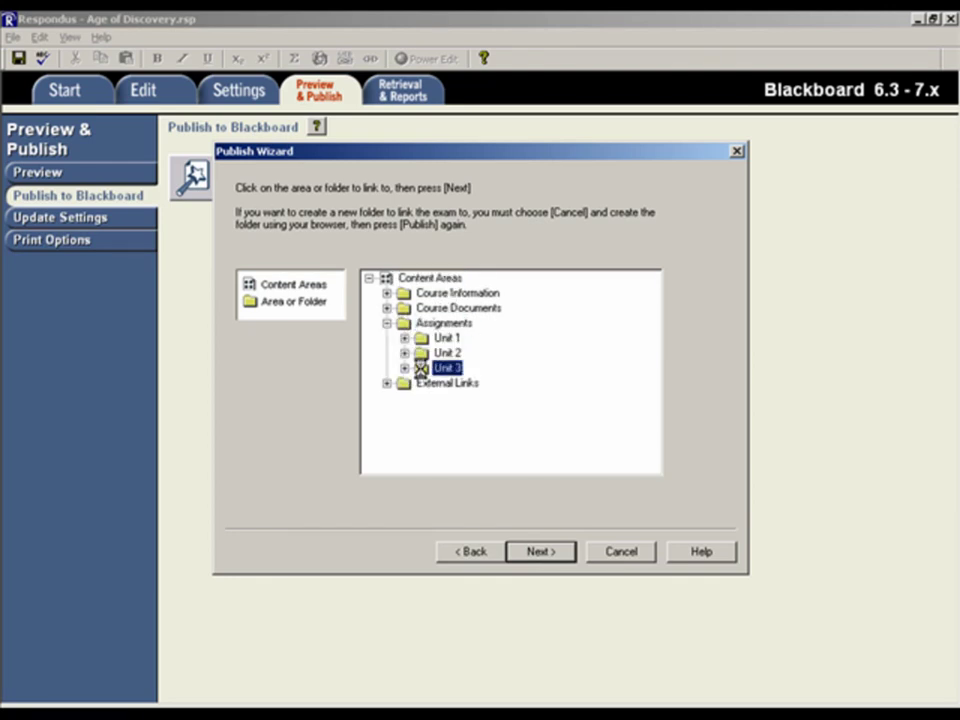
double_click(437, 398)
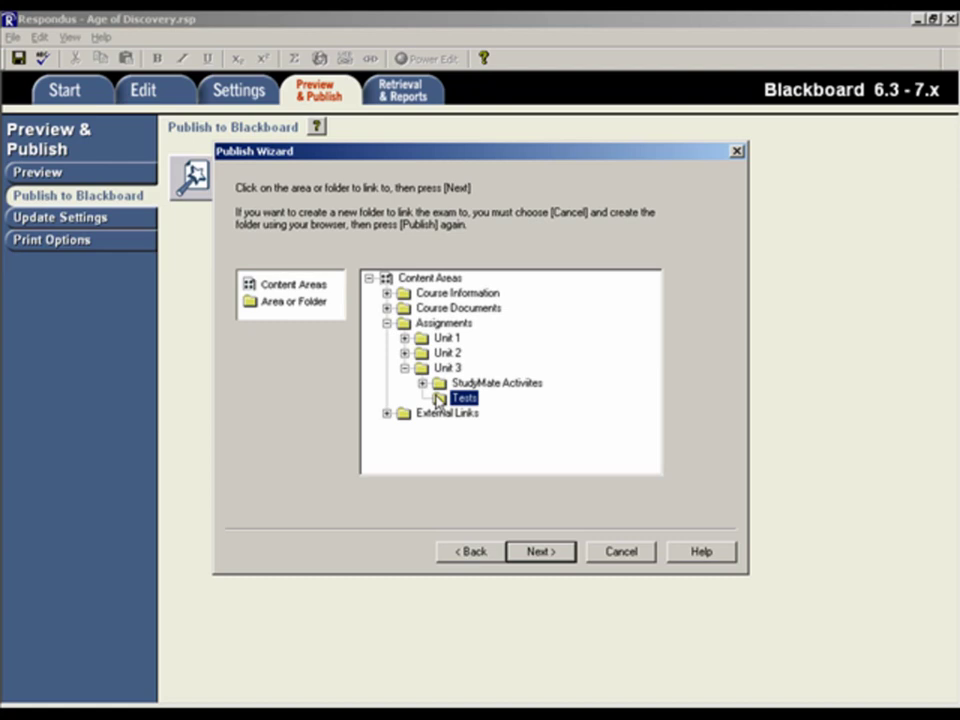
click(531, 553)
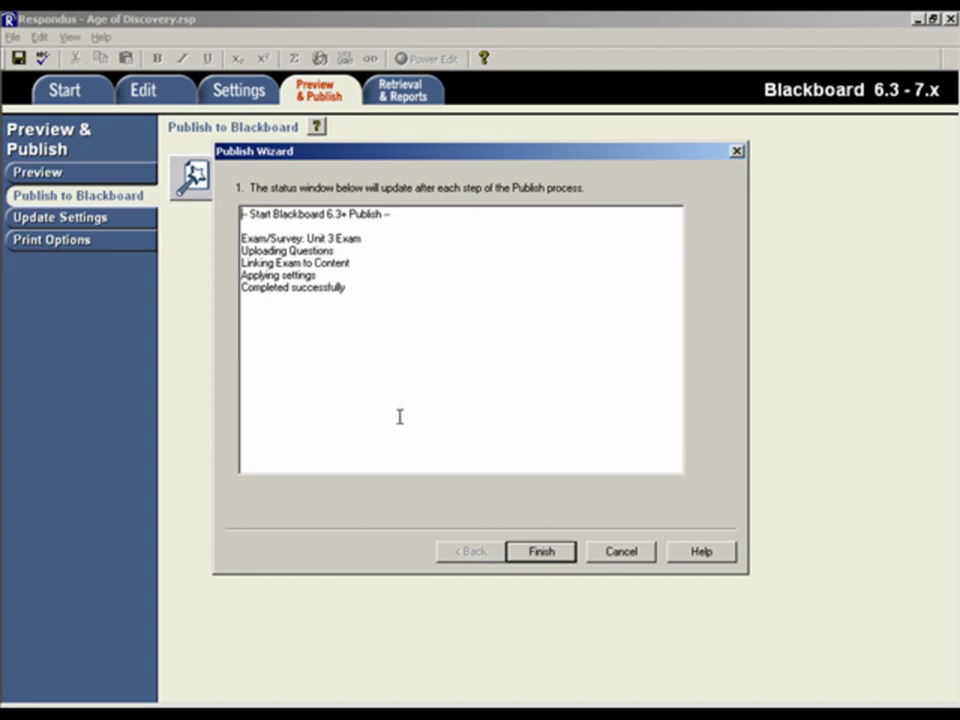
click(524, 560)
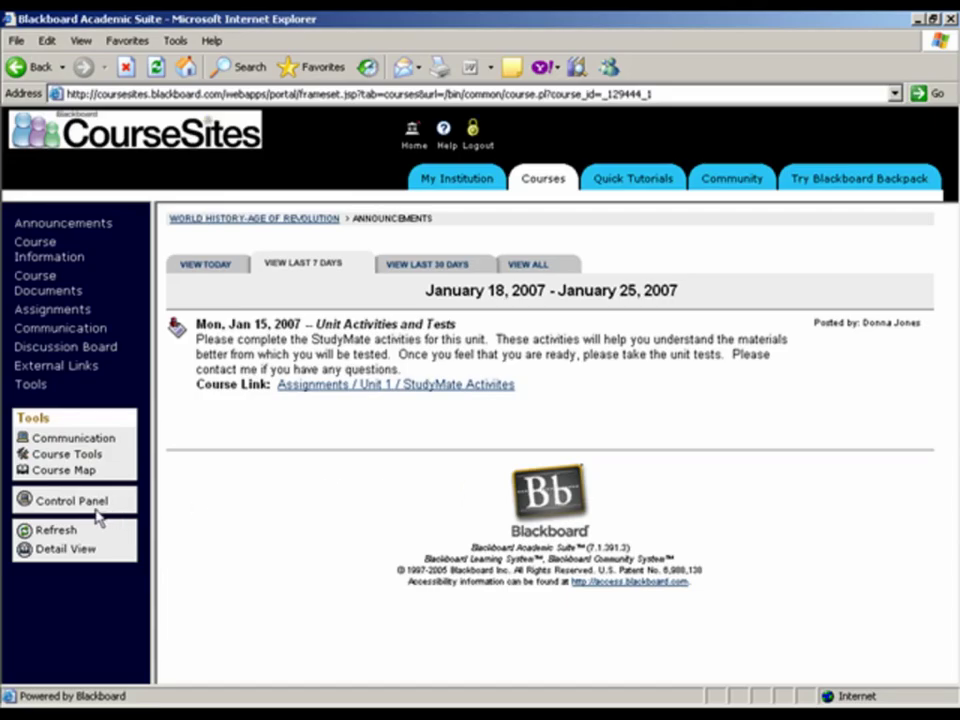
- Open Unit 3 Exam from Assignments > Unit 3 > Tests in CourseSites and scroll its preview
click(94, 512)
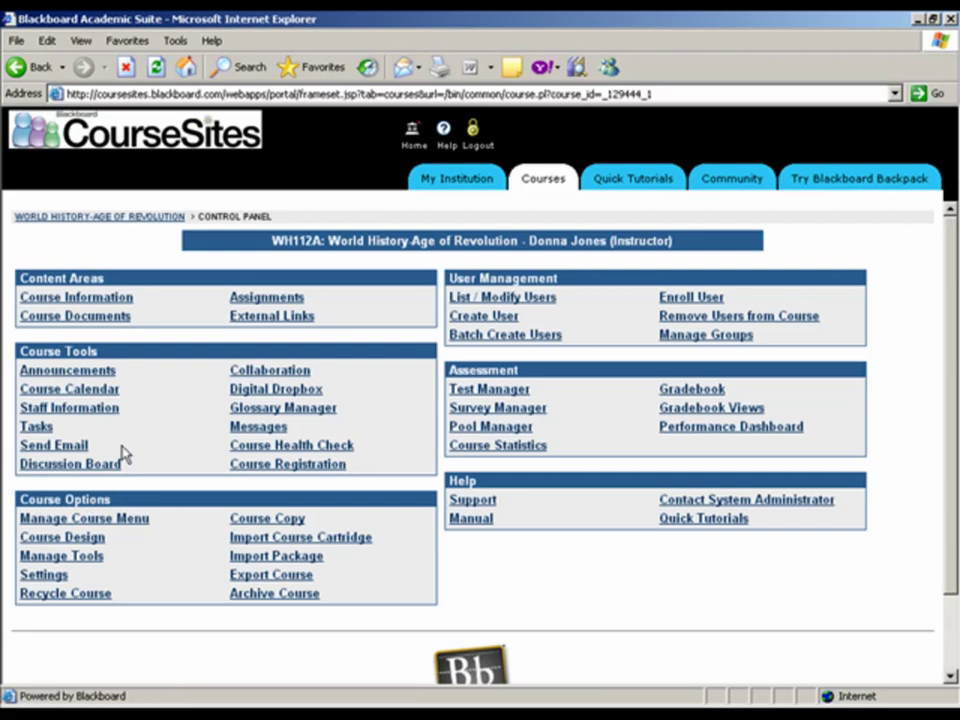
click(234, 299)
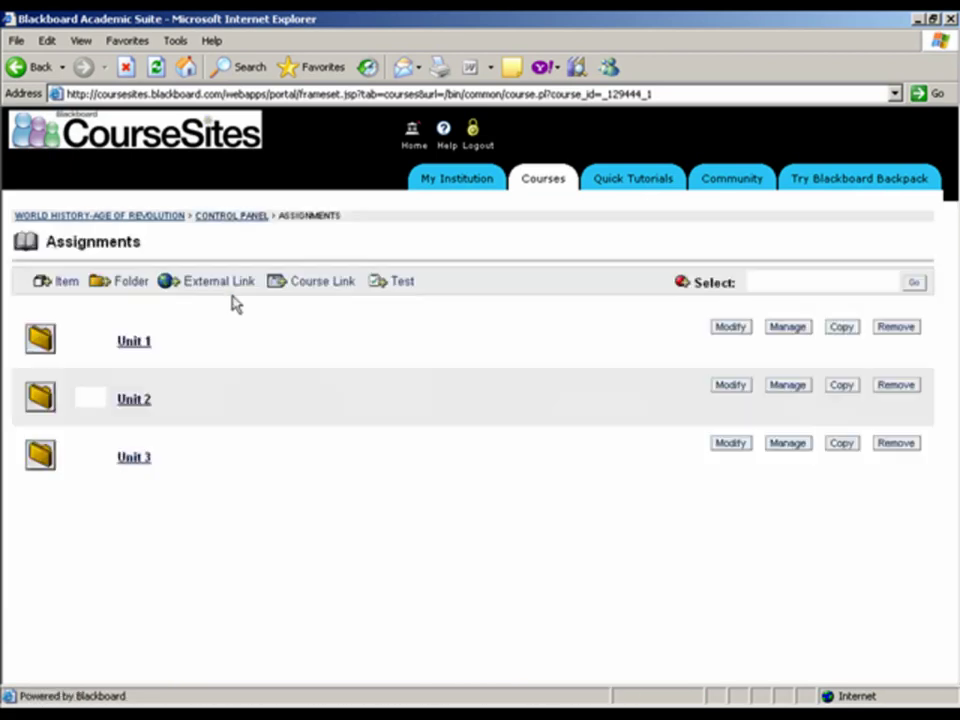
click(141, 460)
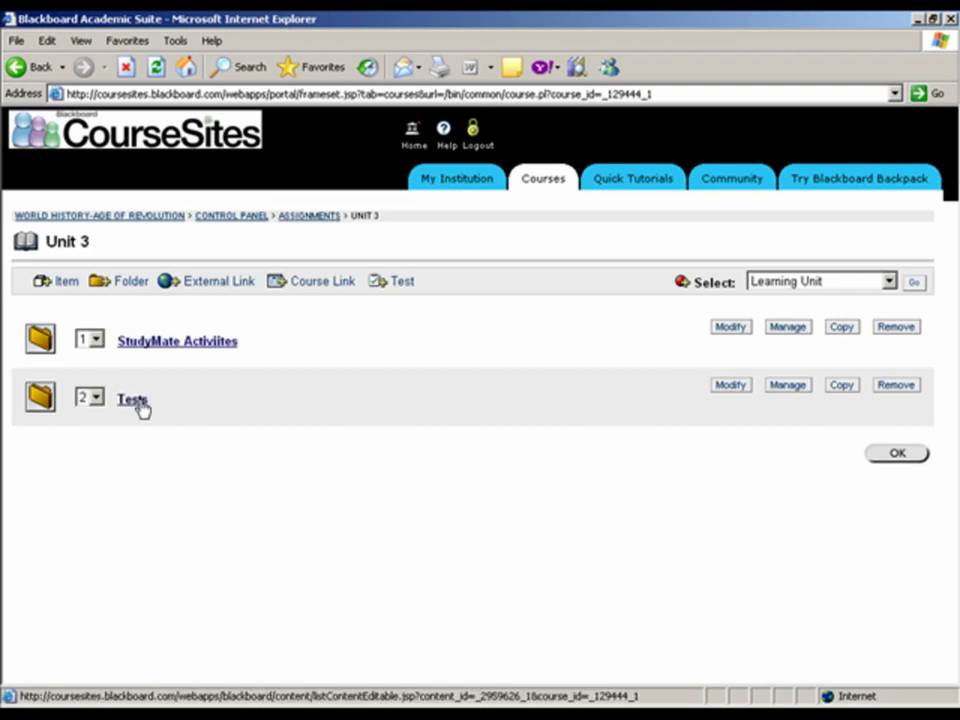
click(141, 407)
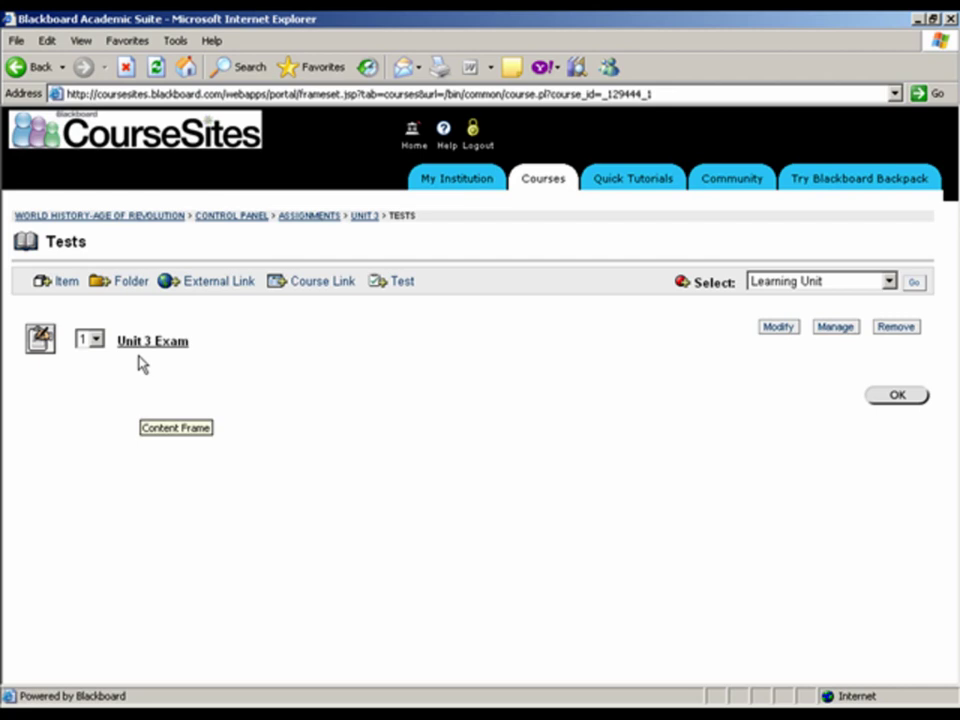
click(155, 342)
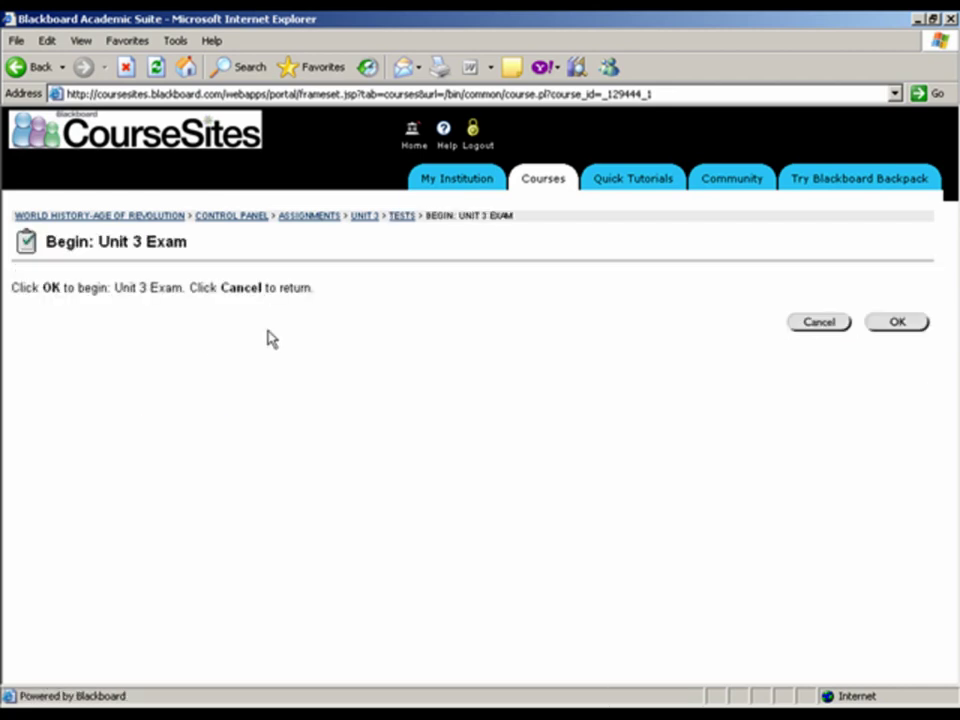
click(884, 325)
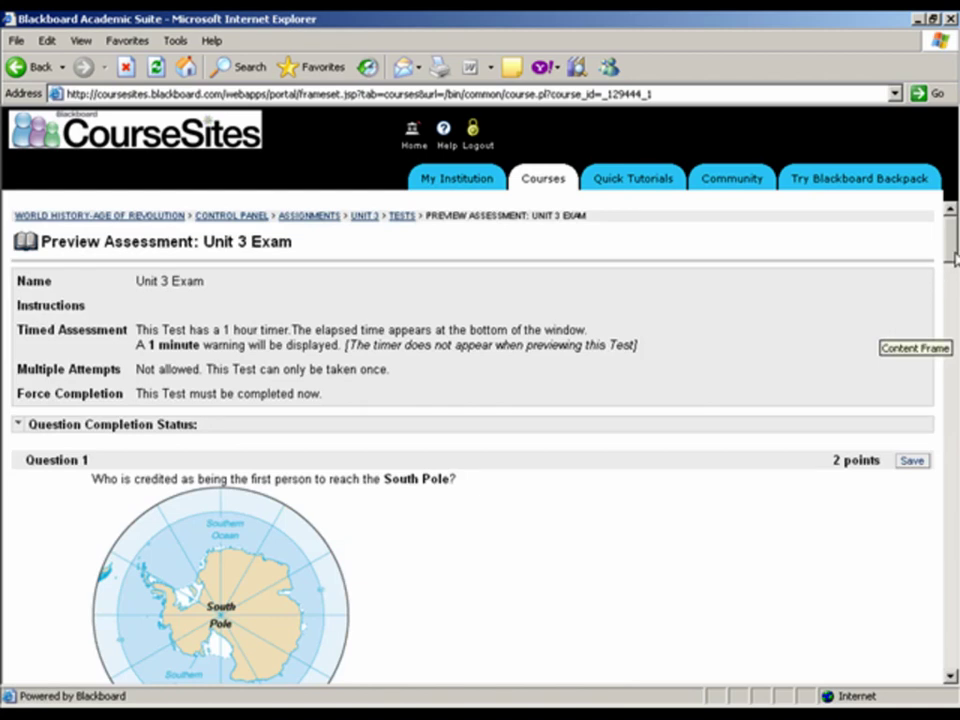
drag(951, 253, 953, 503)
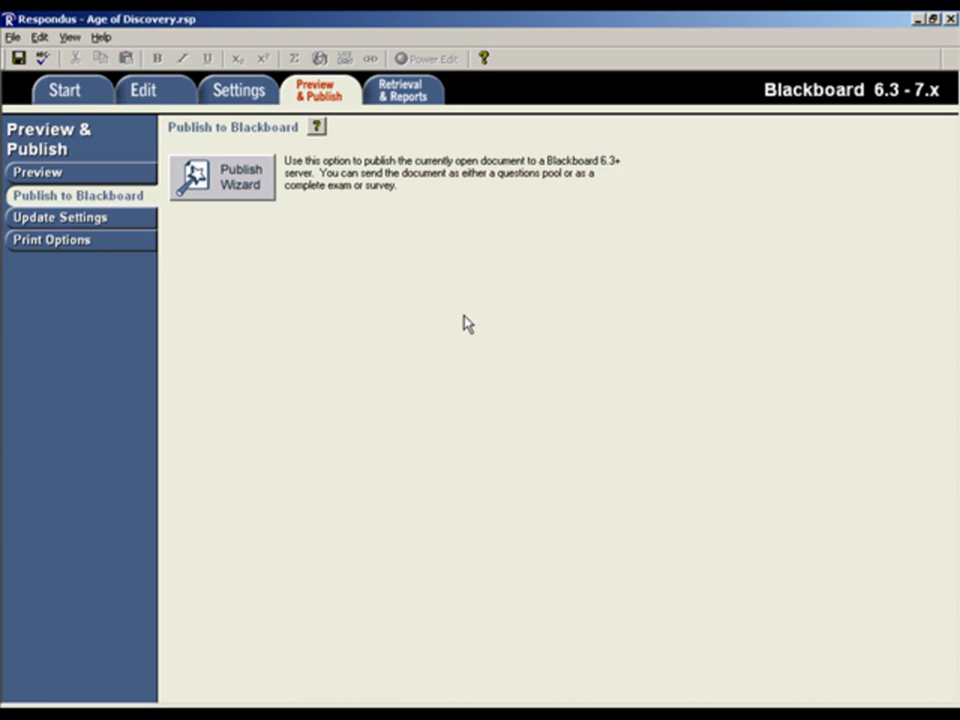
- Show the print options and review the Exam settings' Formatting tab
click(132, 242)
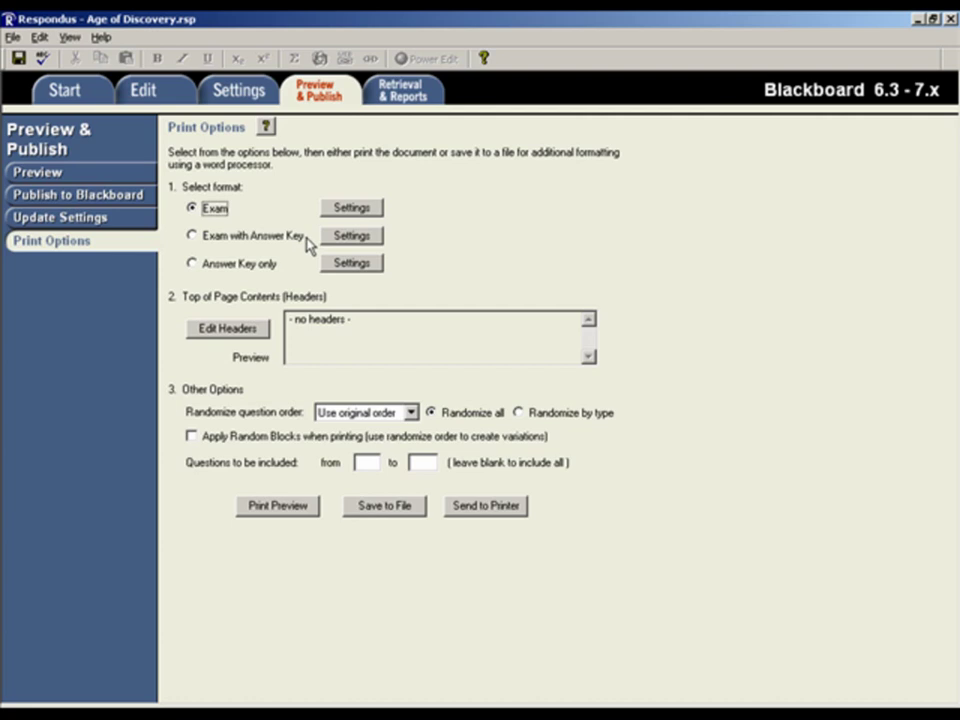
click(334, 212)
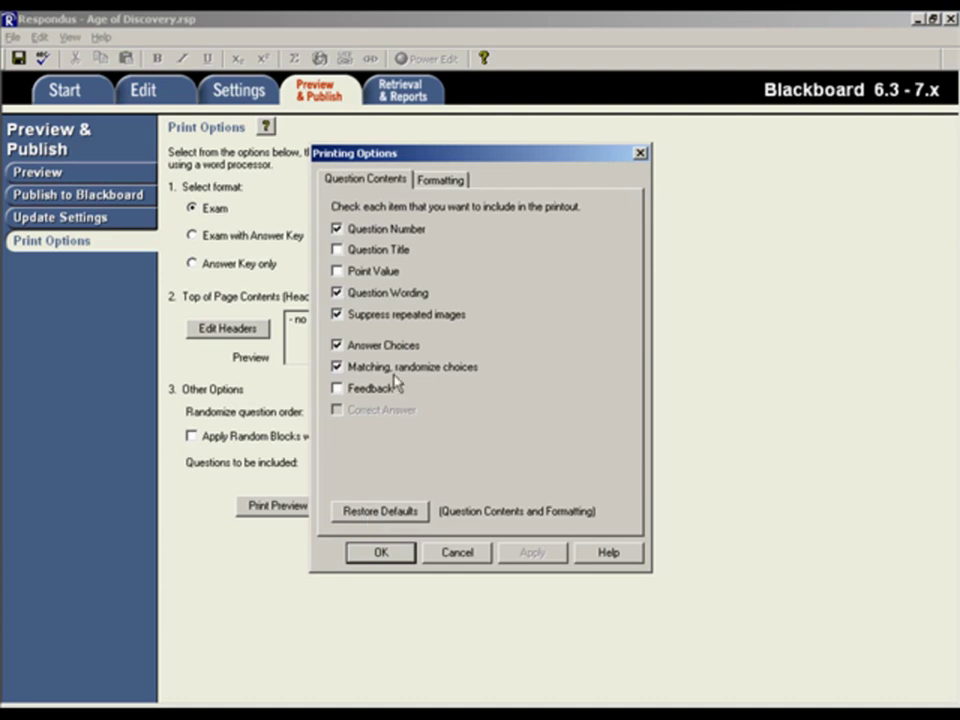
click(450, 180)
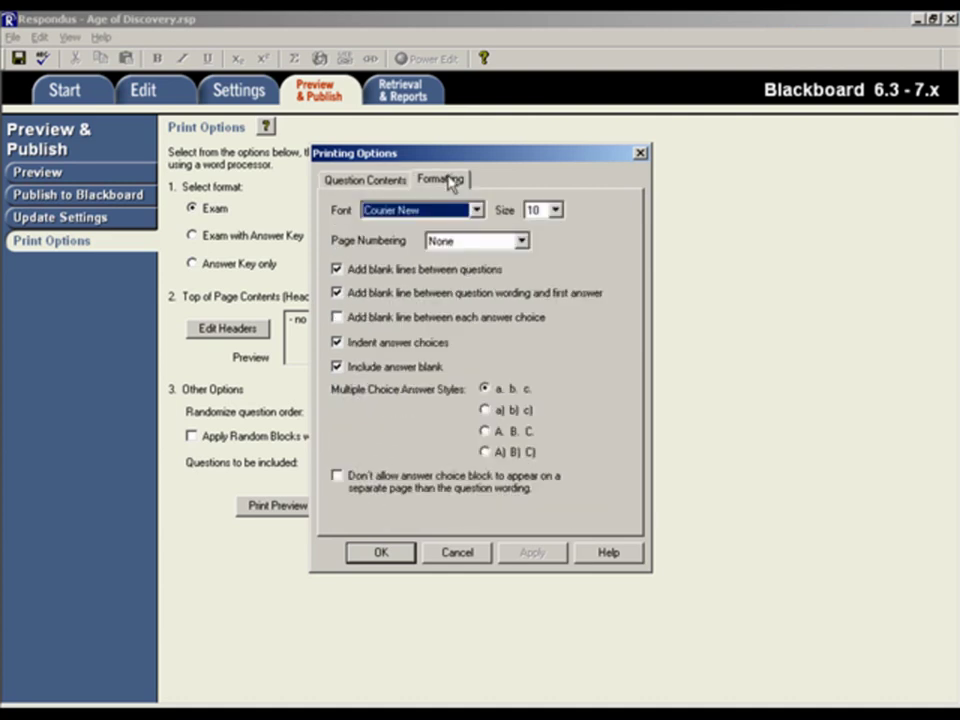
click(376, 551)
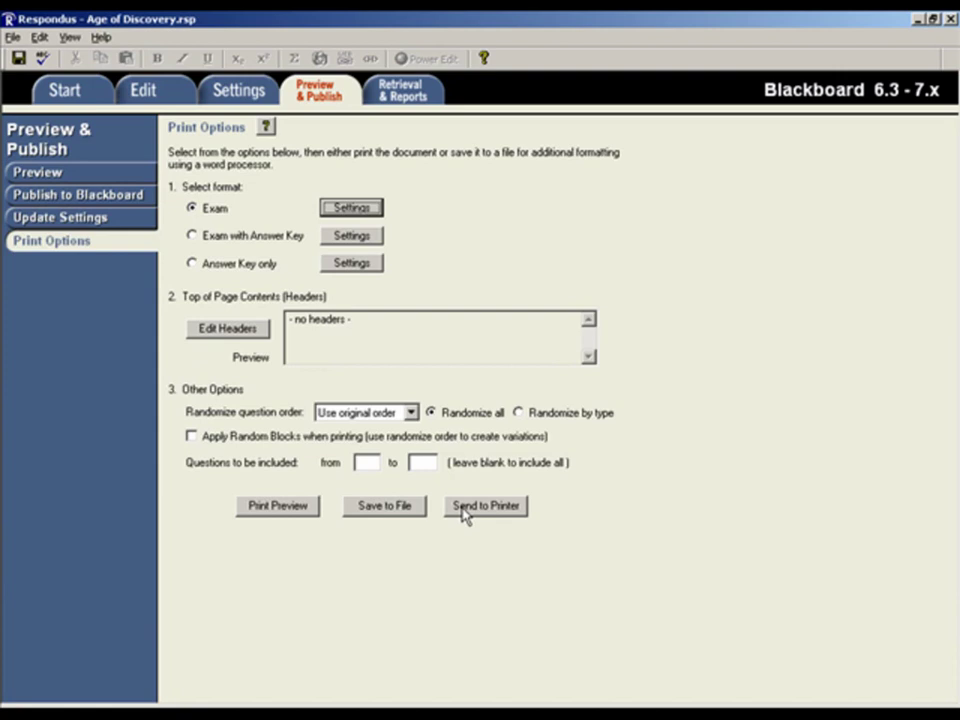
- Check Save to File with Microsoft Word .doc type, then cancel saving
click(412, 512)
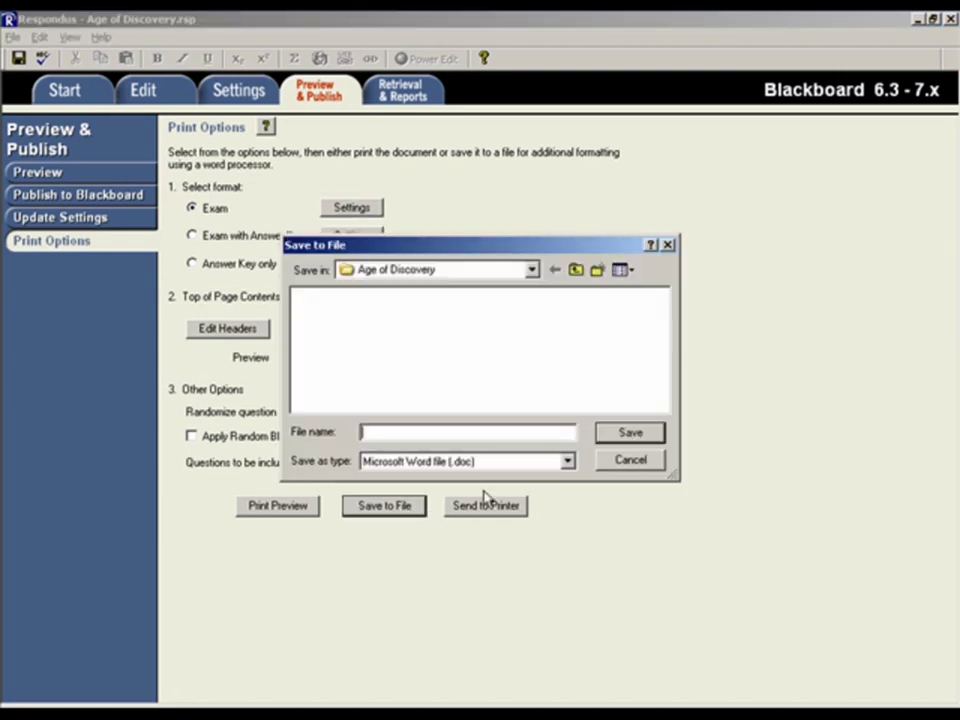
click(567, 462)
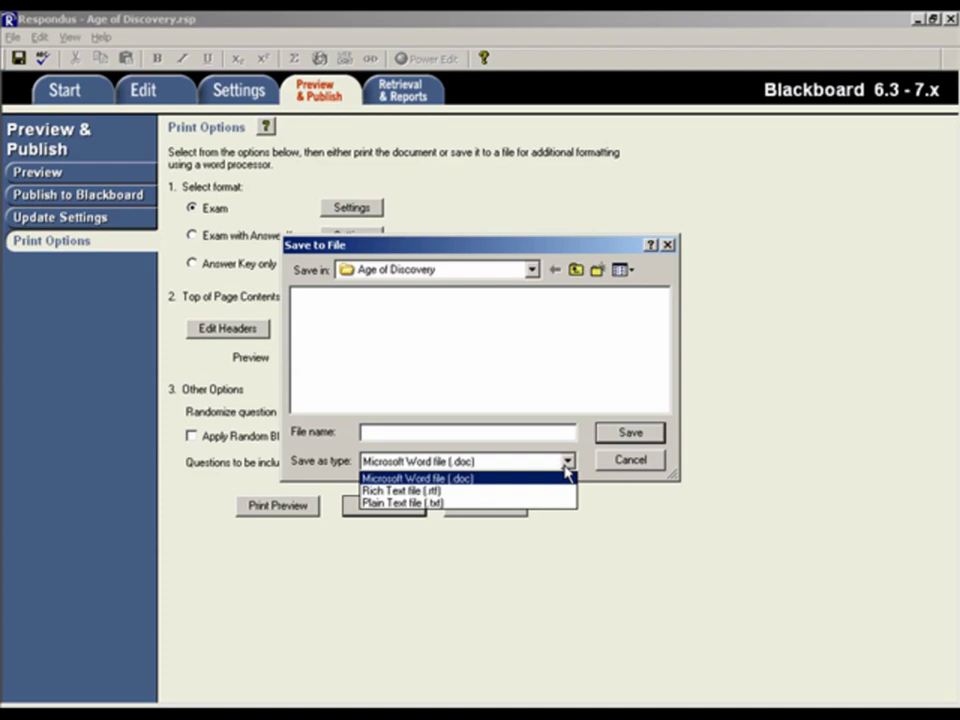
click(567, 462)
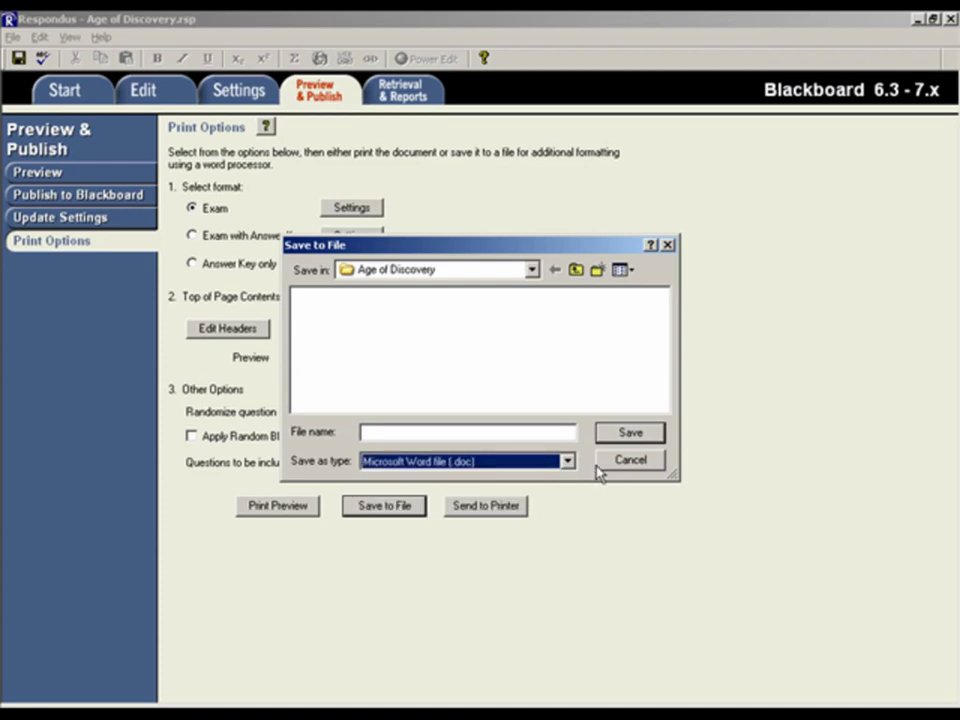
click(613, 466)
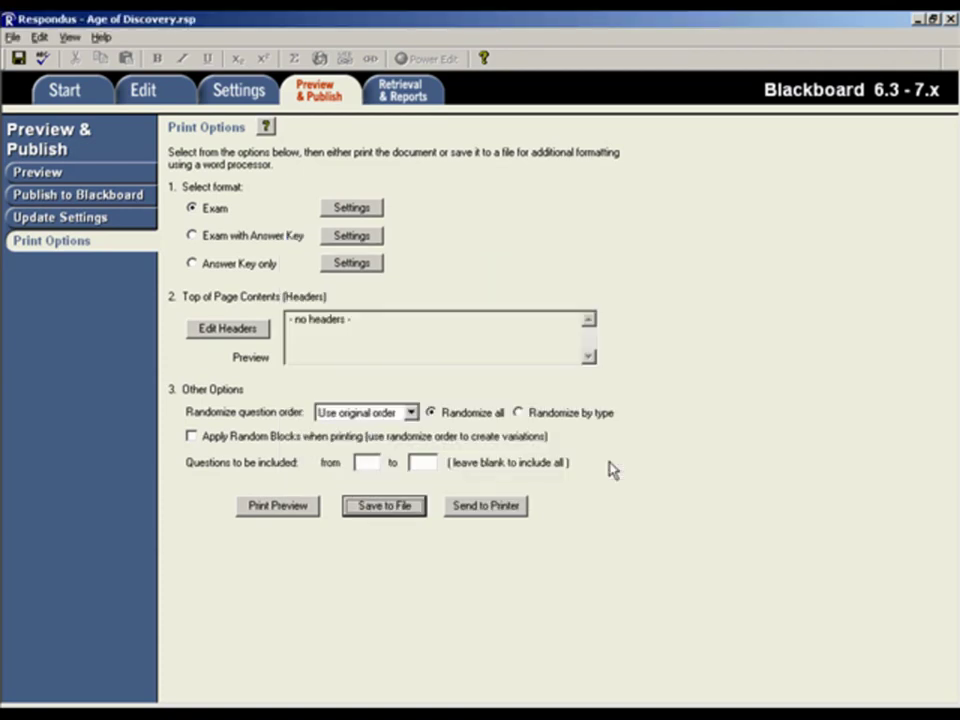